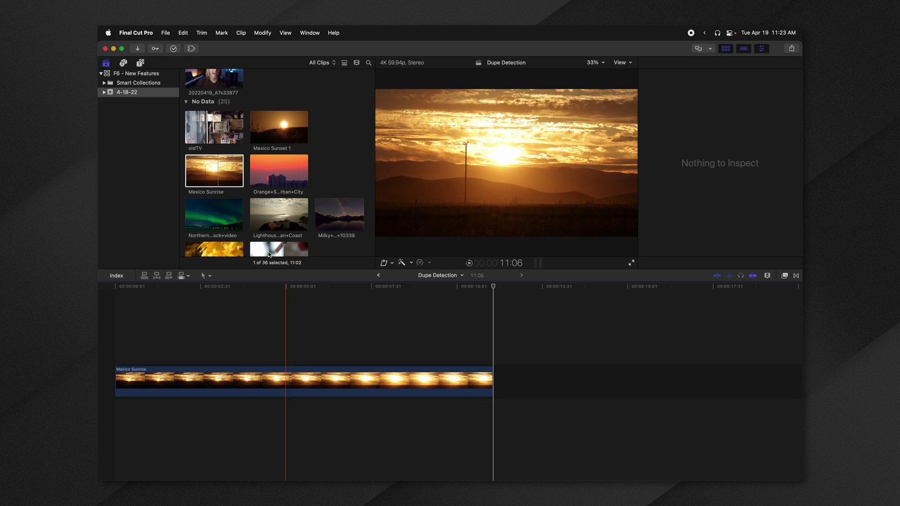
Pick up the Mexico Sunrise clip from the browser to place it in the timeline.
drag(221, 183, 225, 188)
Drop a second Mexico Sunrise clip right after the first one in the timeline.
drag(291, 253, 510, 380)
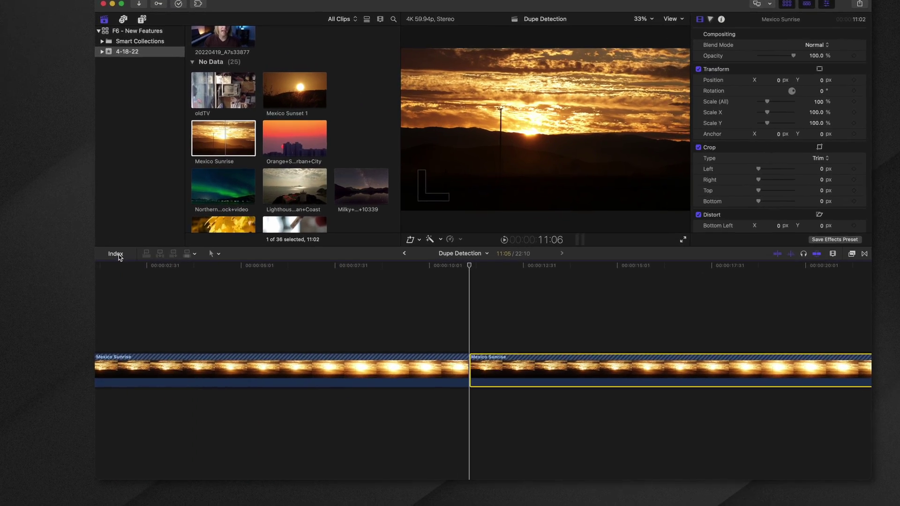
Open the Timeline Index and select both Mexico Sunrise entries.
click(117, 277)
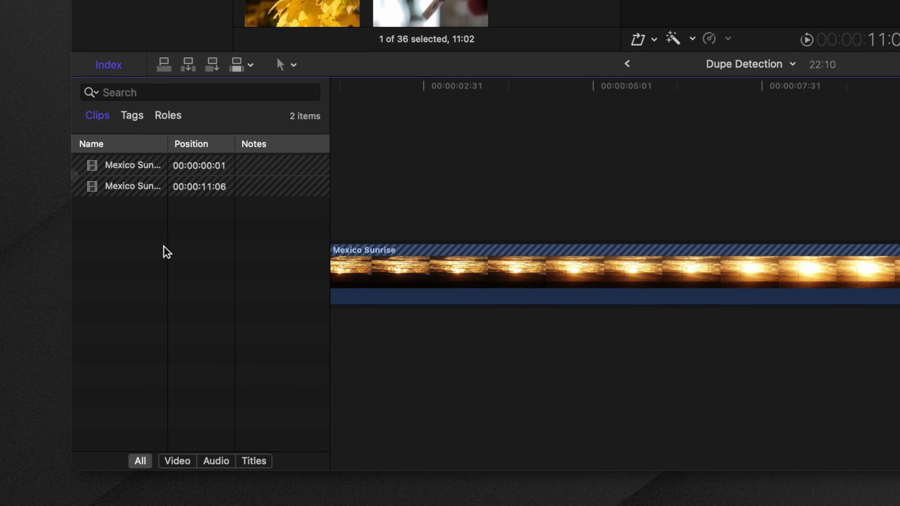
drag(147, 174, 152, 187)
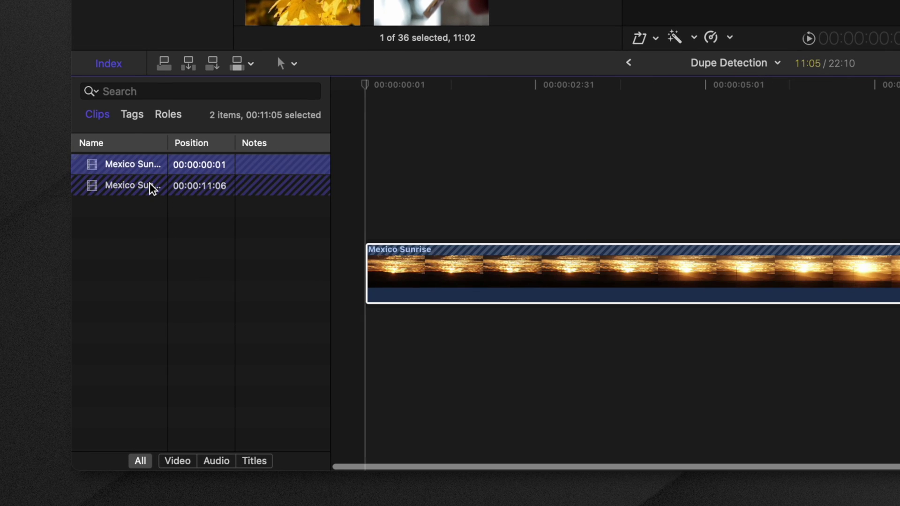
click(160, 213)
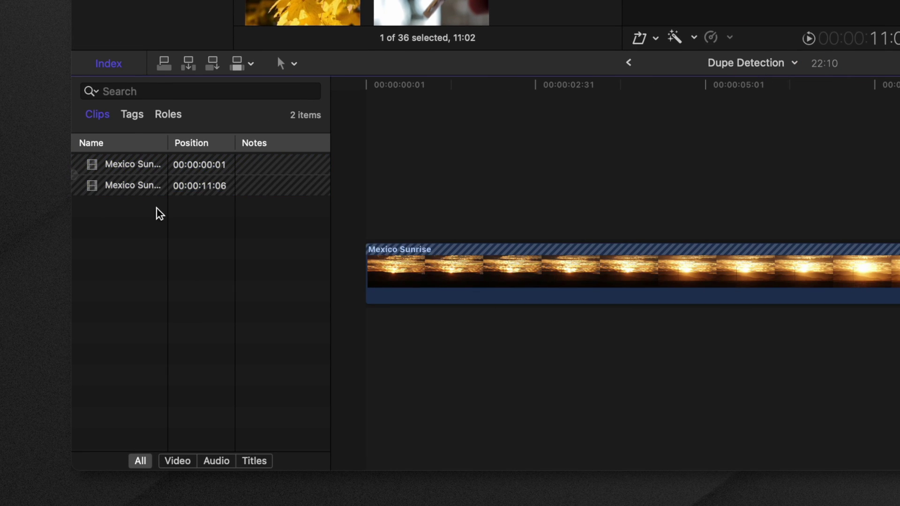
click(282, 181)
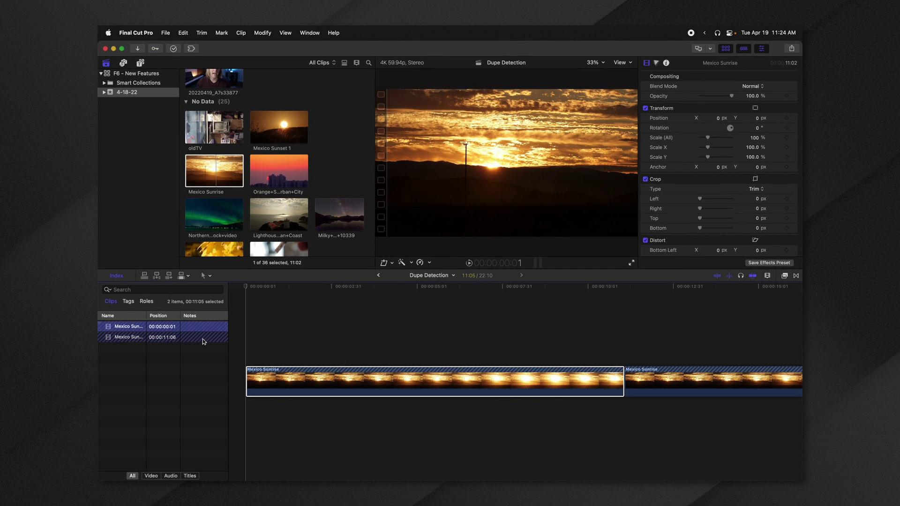
Insert Orange+Sunset after the first Mexico Sunrise, then jump between the Mexico Sunrise clips.
drag(286, 165, 629, 384)
key(super+shift+a)
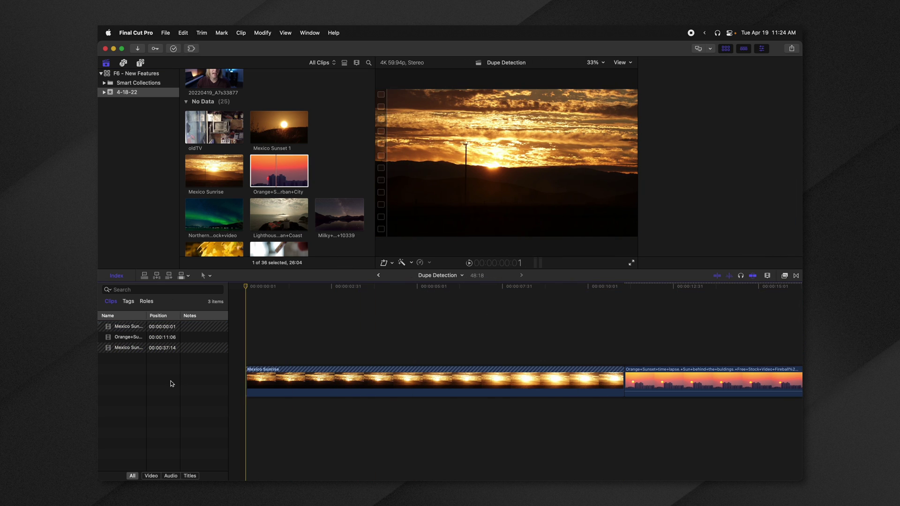
key(Home)
click(133, 348)
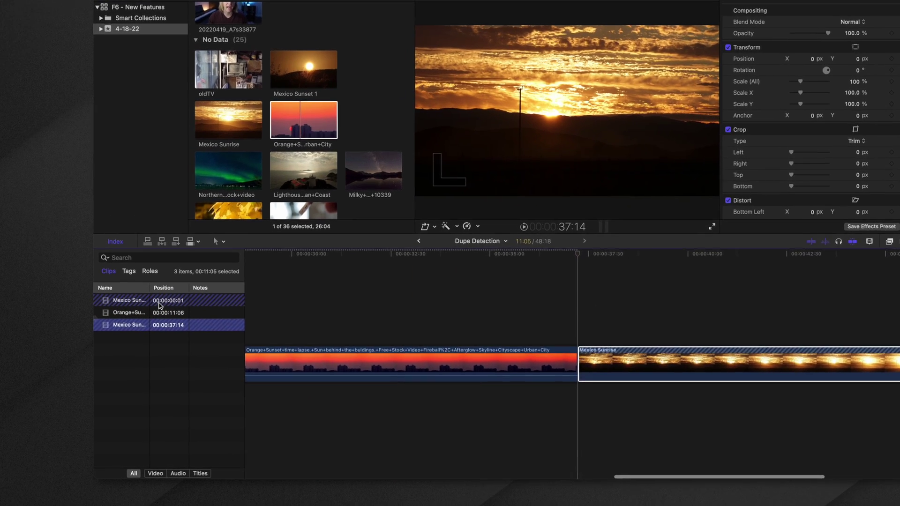
click(158, 327)
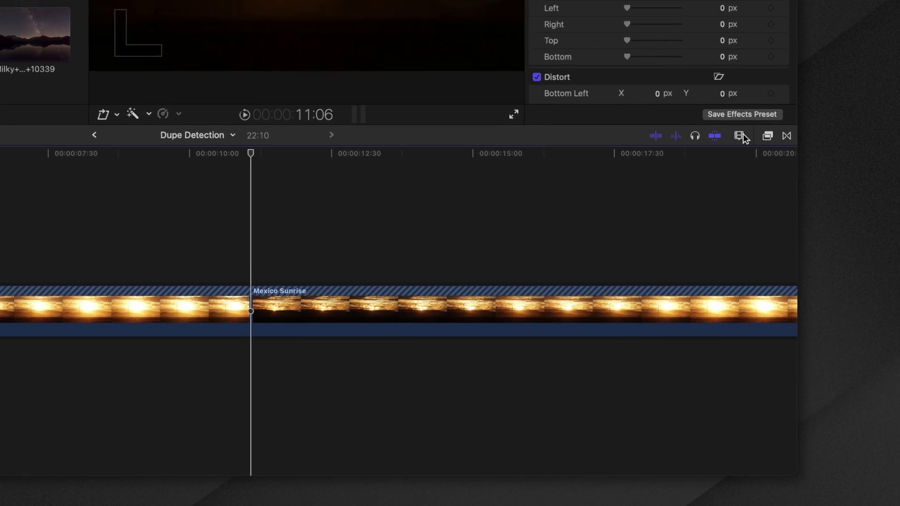
click(768, 275)
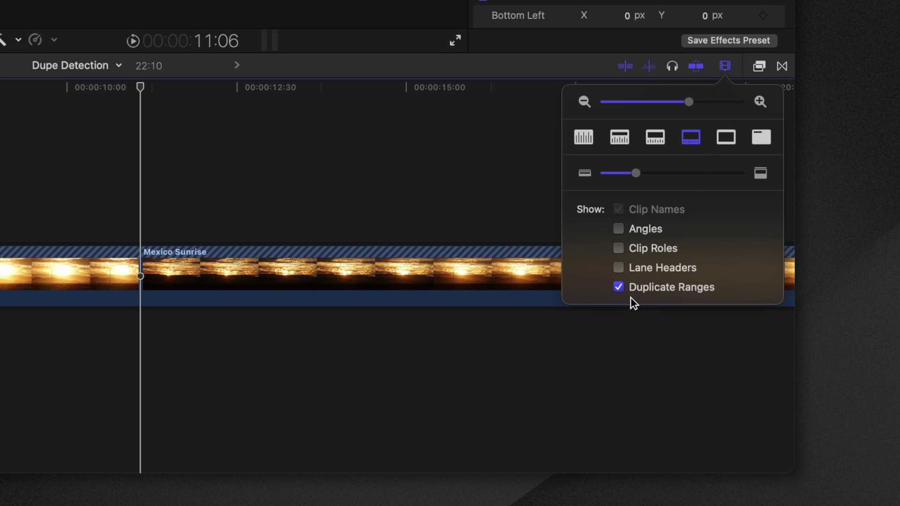
click(620, 288)
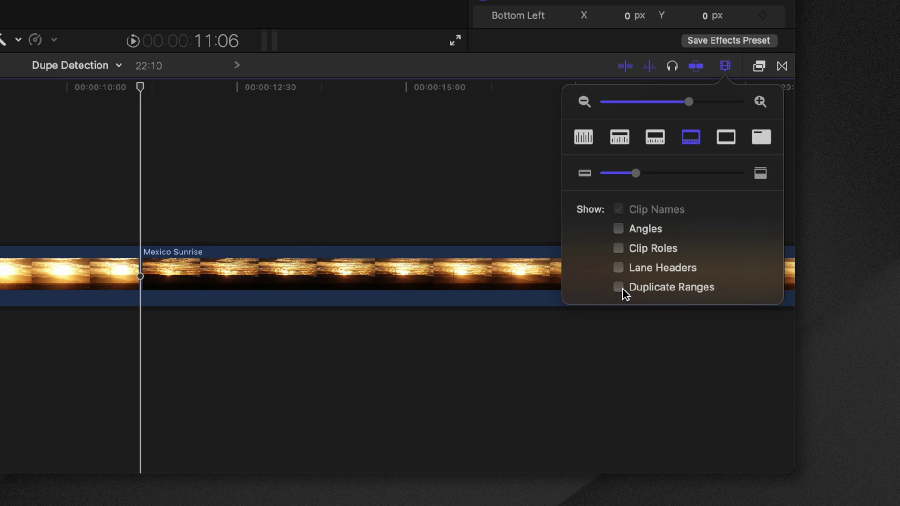
click(619, 288)
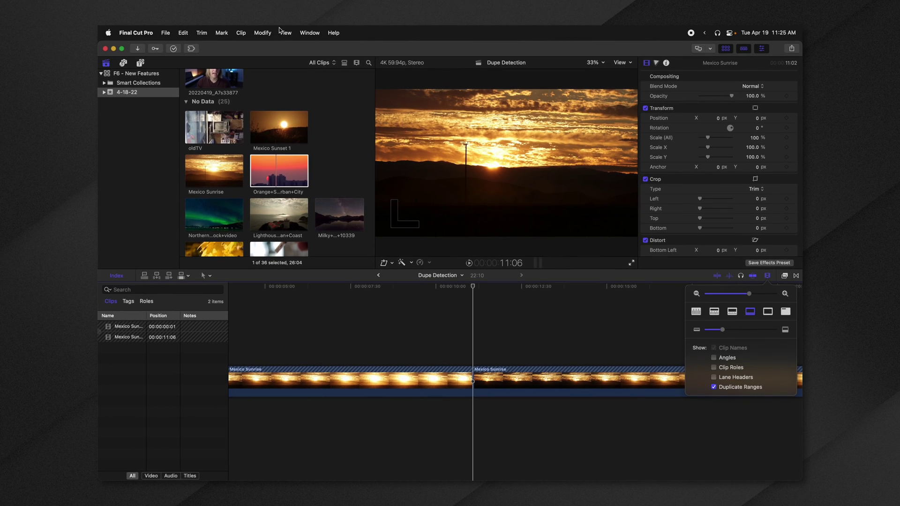
click(281, 32)
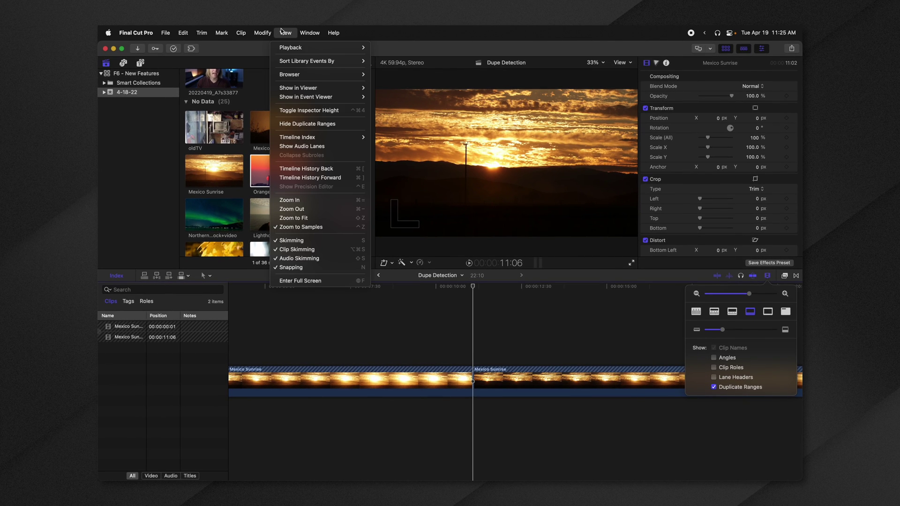
click(291, 123)
click(290, 30)
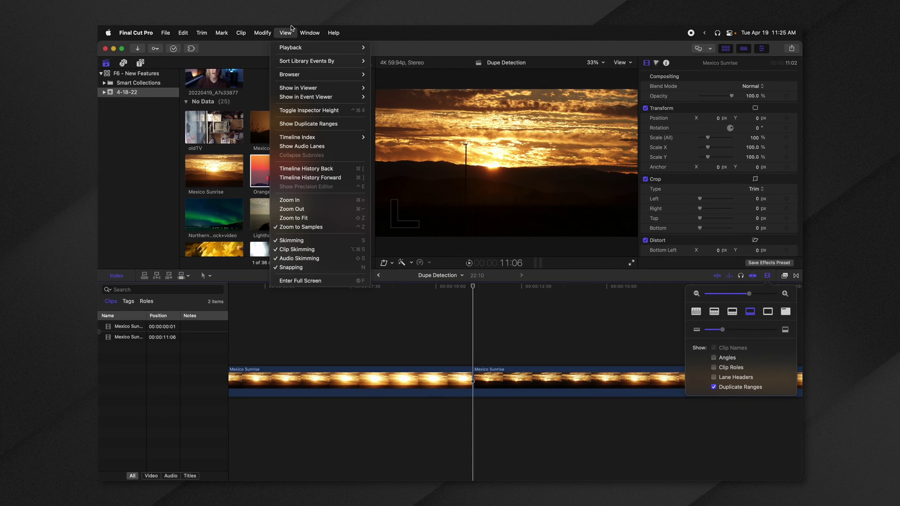
click(291, 124)
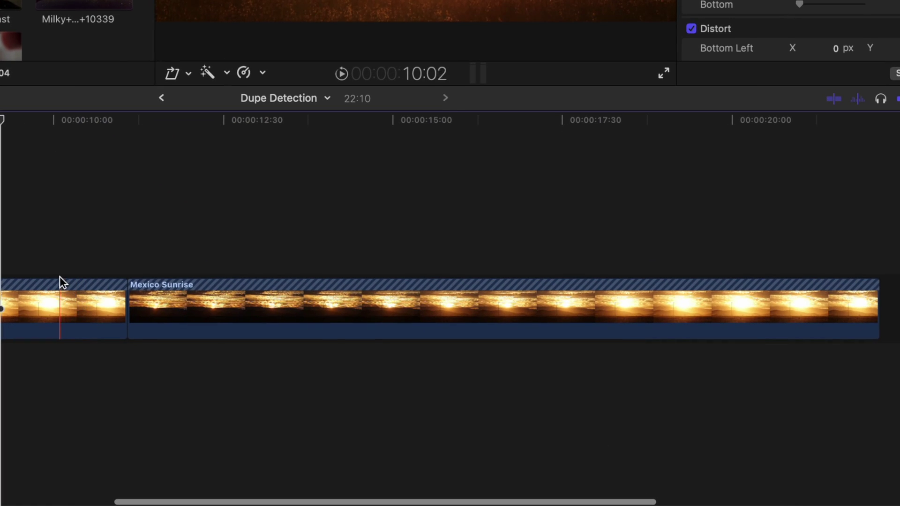
Trim the second Mexico Sunrise clip's end leftward until the project reads 19:34.
click(42, 313)
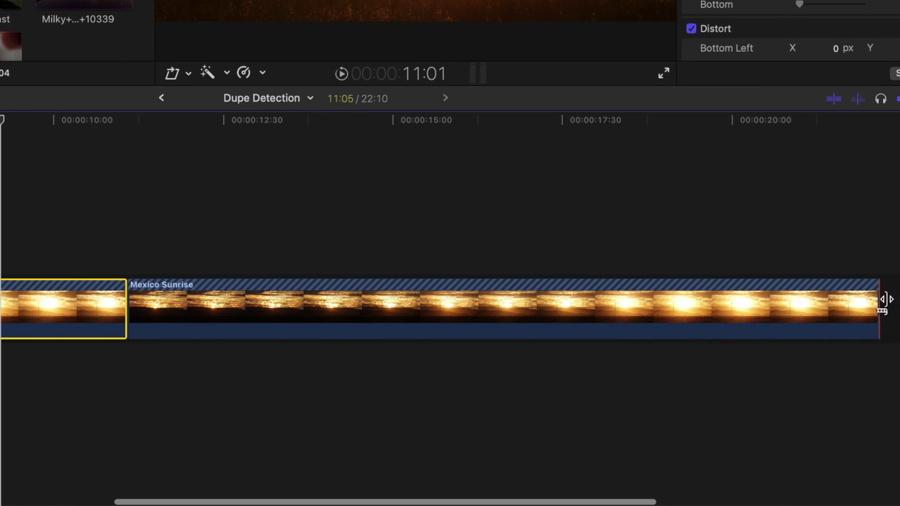
drag(875, 307, 842, 317)
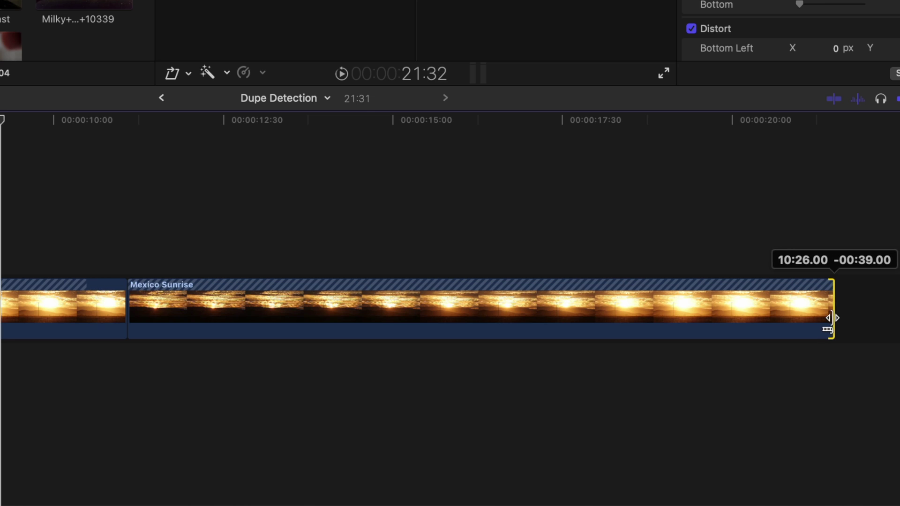
drag(783, 328, 778, 328)
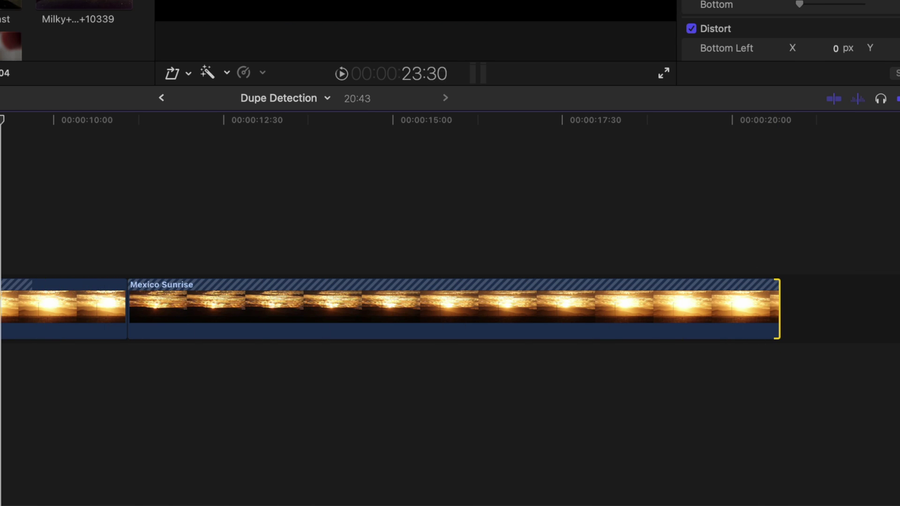
drag(773, 315, 702, 323)
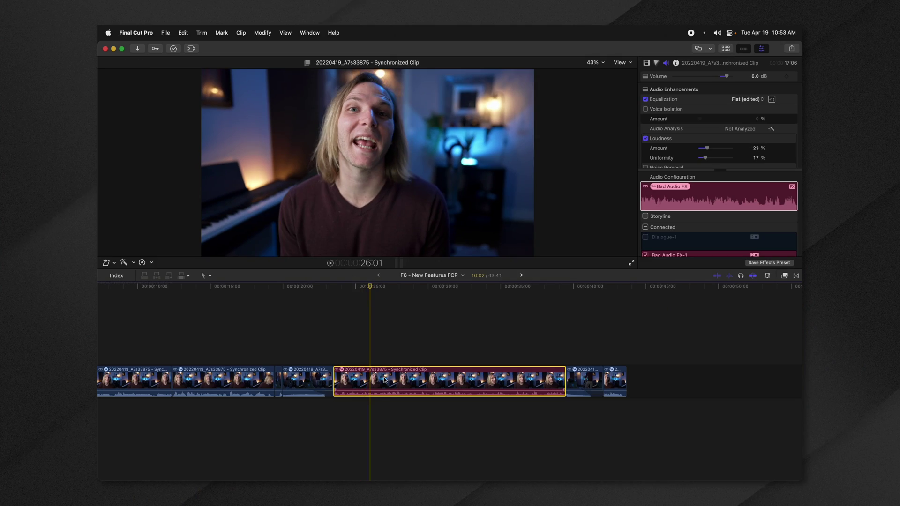
Enable Voice Isolation on Bad Audio FX, raise its amount to 90 %, then switch it off.
click(370, 287)
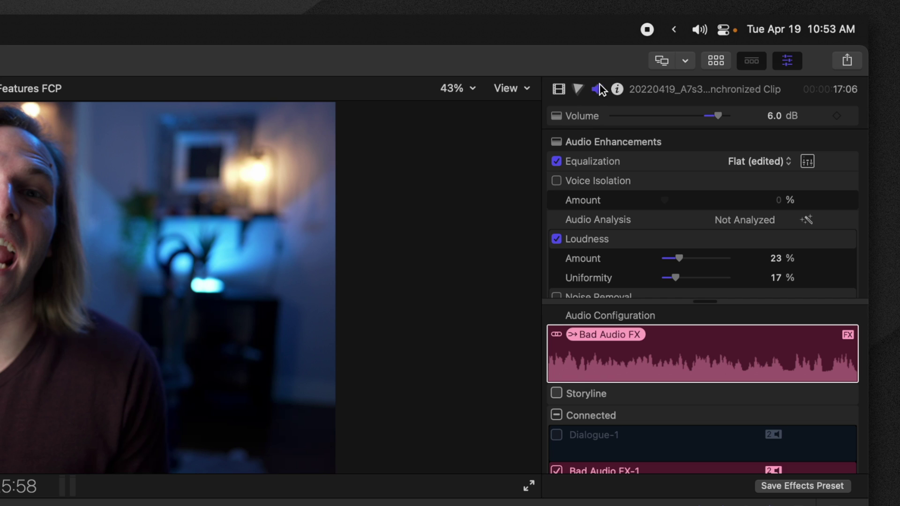
click(557, 182)
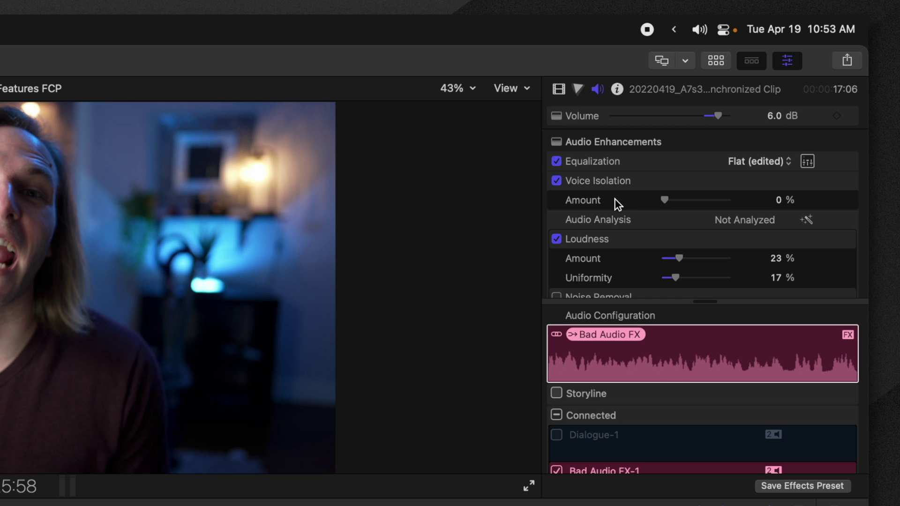
drag(665, 201, 699, 204)
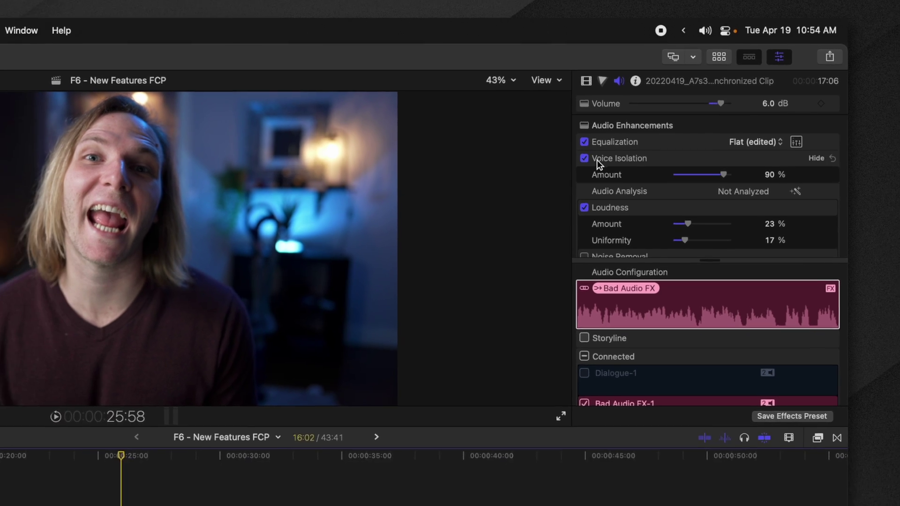
click(557, 180)
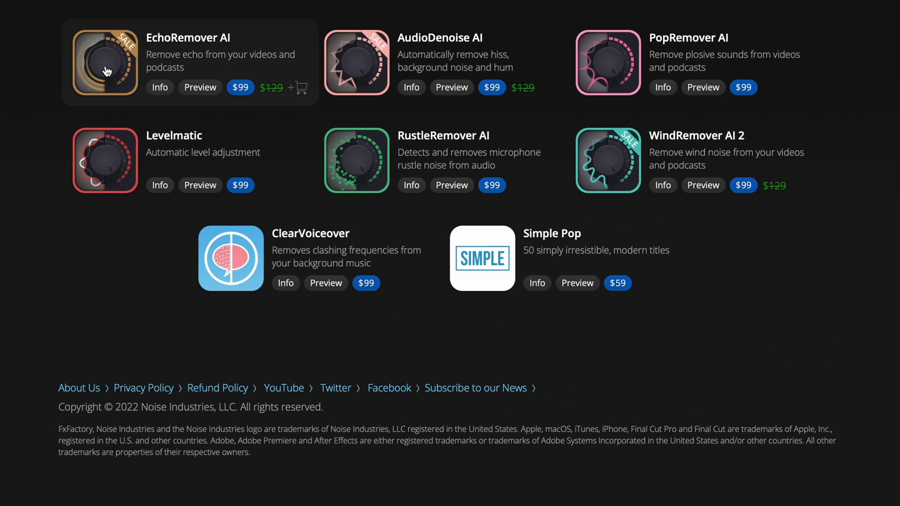
Open the EchoRemover AI product page from the FxFactory store list.
click(107, 71)
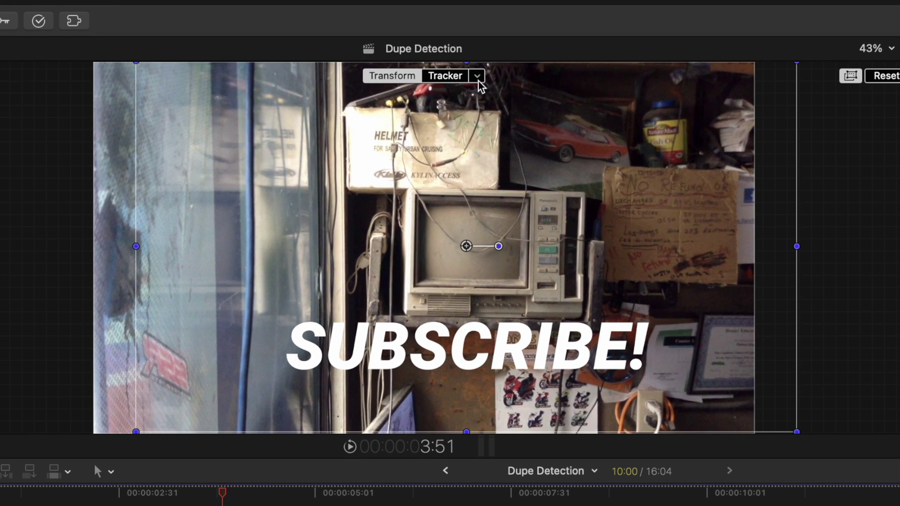
Show the Tracker options for the SUBSCRIBE! title in the viewer.
click(478, 78)
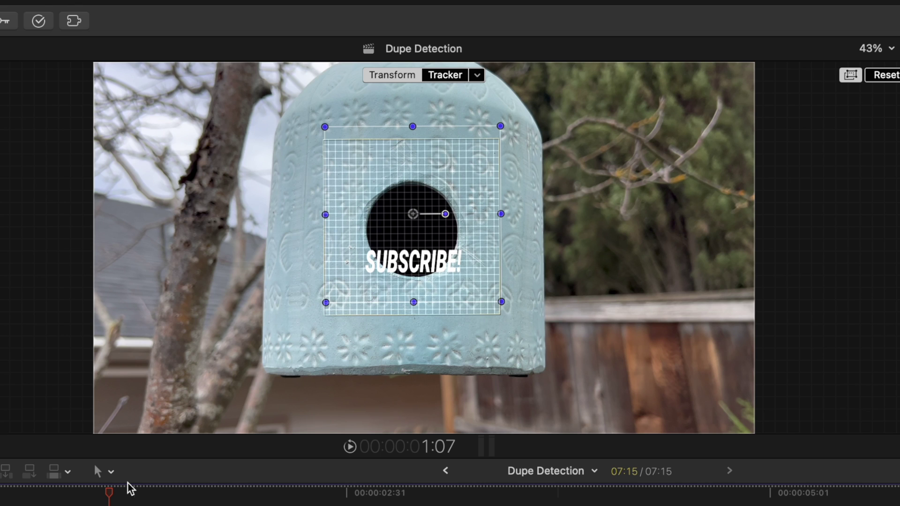
Play the clip to check tracking, then set the title's tracker scale to fit the tracked box.
key(space)
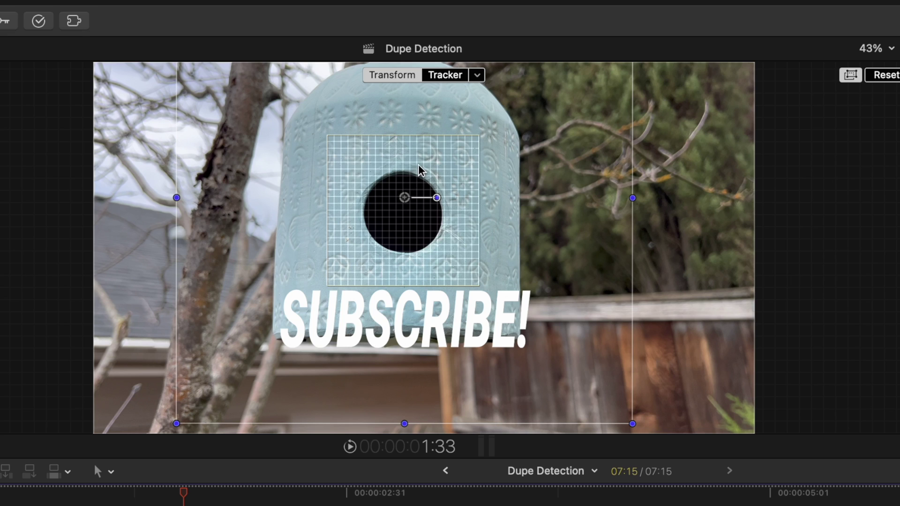
click(477, 75)
click(542, 273)
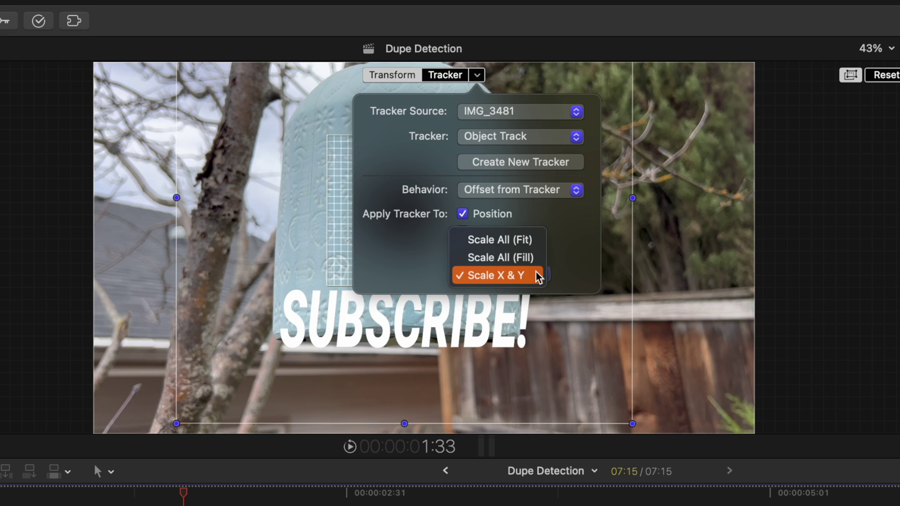
click(509, 242)
click(476, 76)
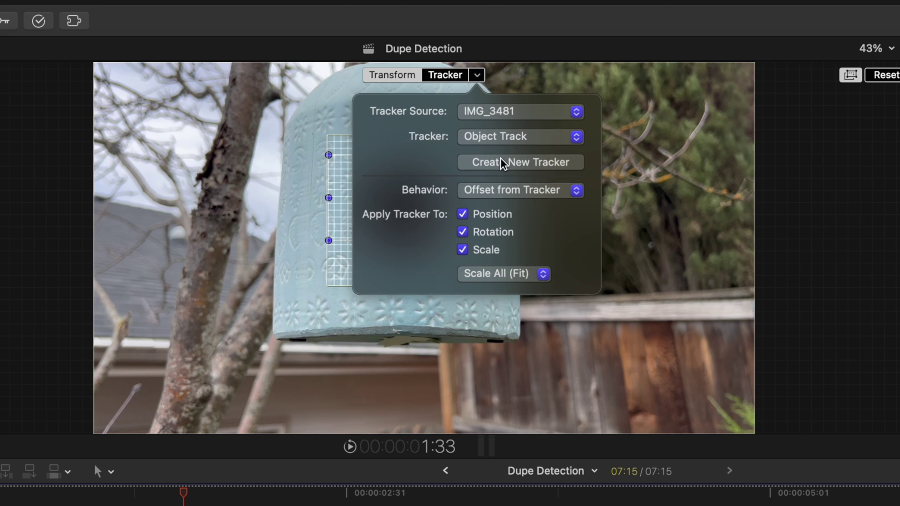
click(481, 296)
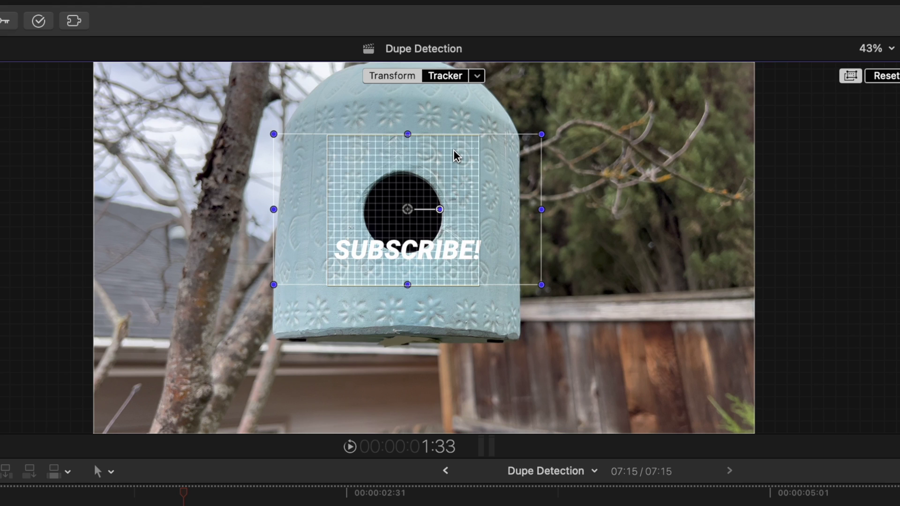
Reselect Scale All (Fit) for the tracked title, then try Scale All (Fill).
click(477, 76)
click(529, 278)
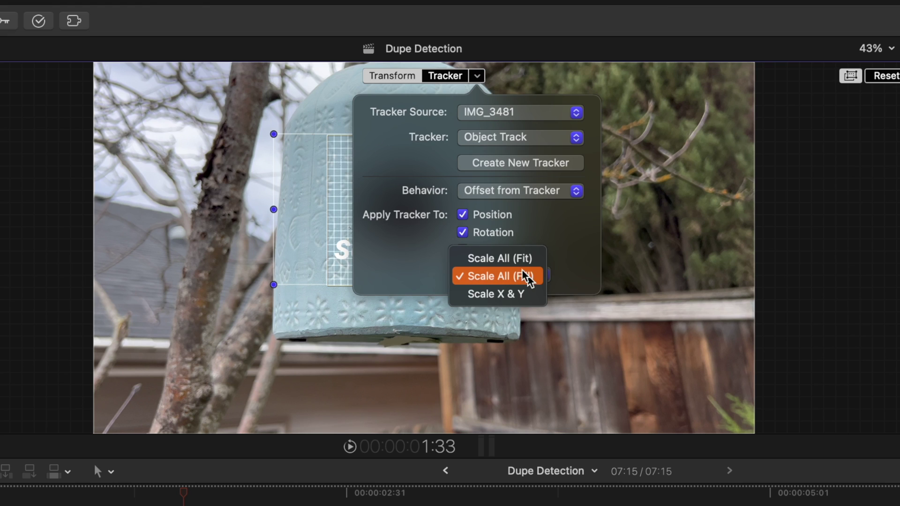
click(477, 259)
click(378, 308)
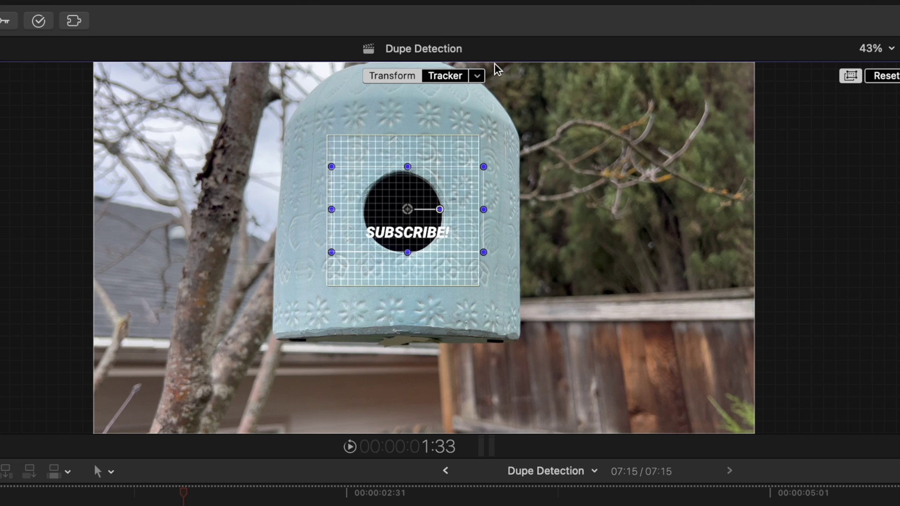
click(477, 76)
click(499, 274)
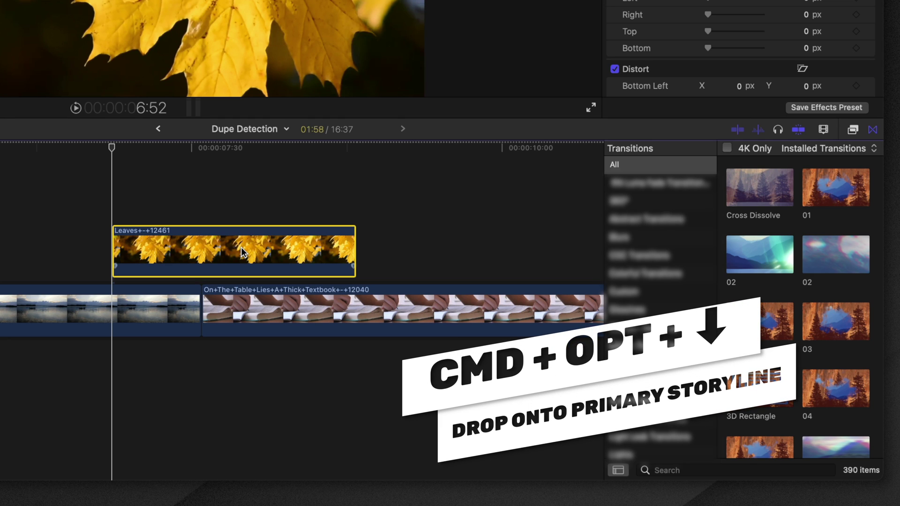
Drop Leaves onto the primary storyline with Cmd+Opt+Down and apply a Cross Dissolve to it.
key(super+alt+Down)
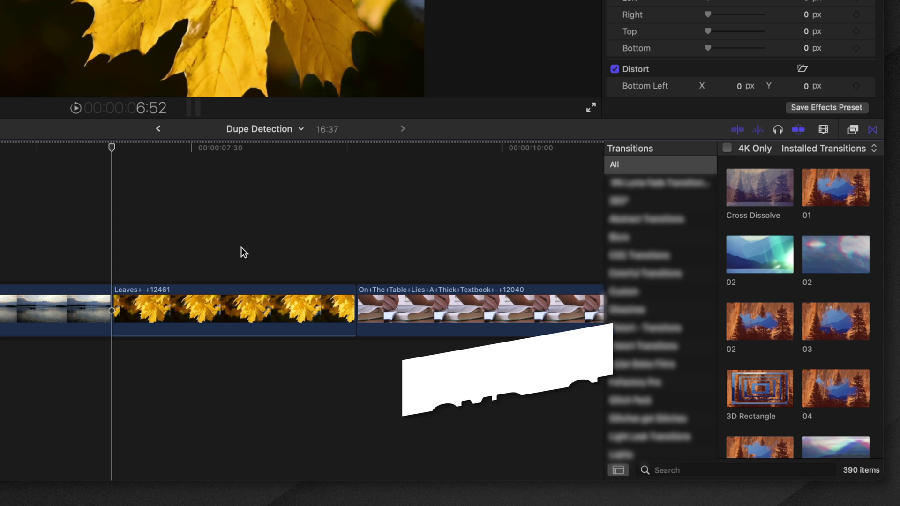
drag(747, 202, 177, 315)
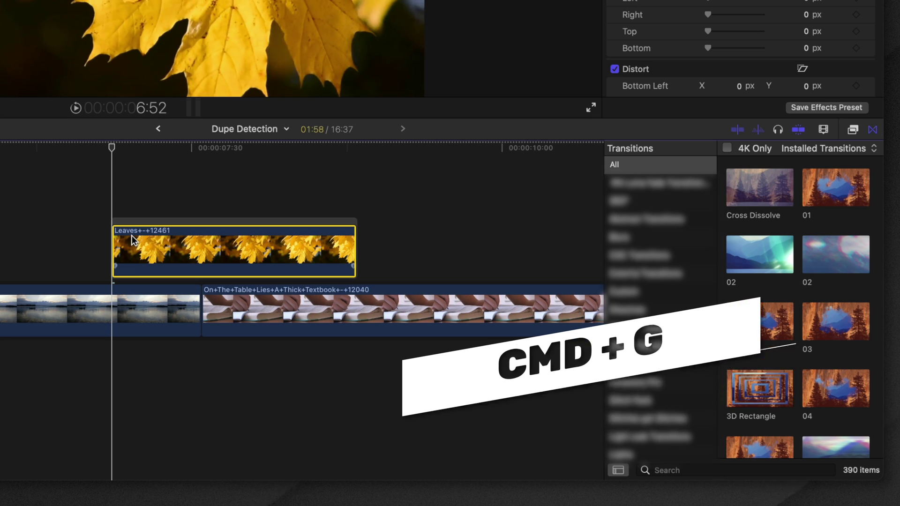
Try a default transition and Cross Dissolves on Leaves, undo both, then select its start edit point.
key(super+t)
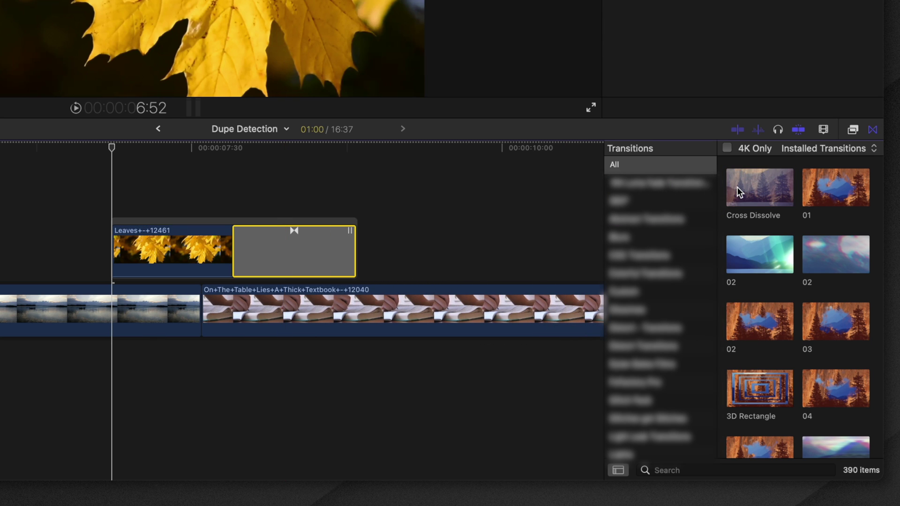
key(super+z)
key(super+z)
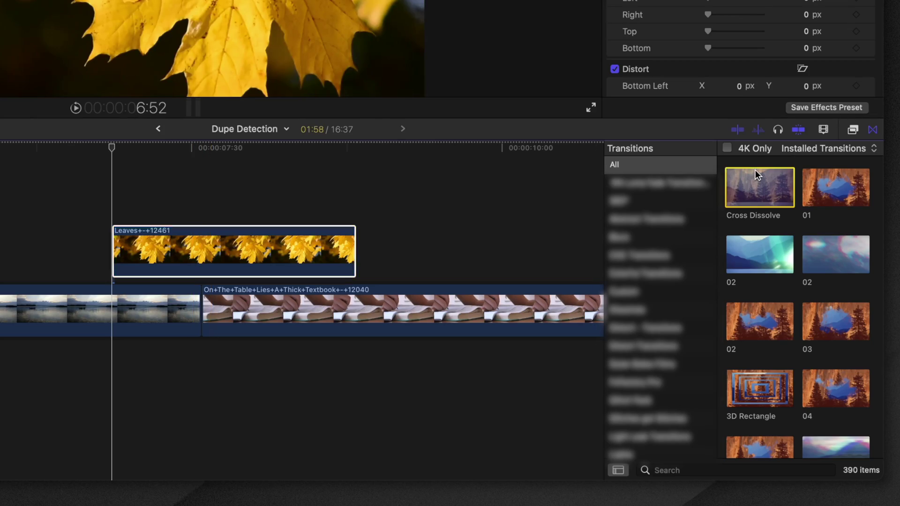
double_click(755, 170)
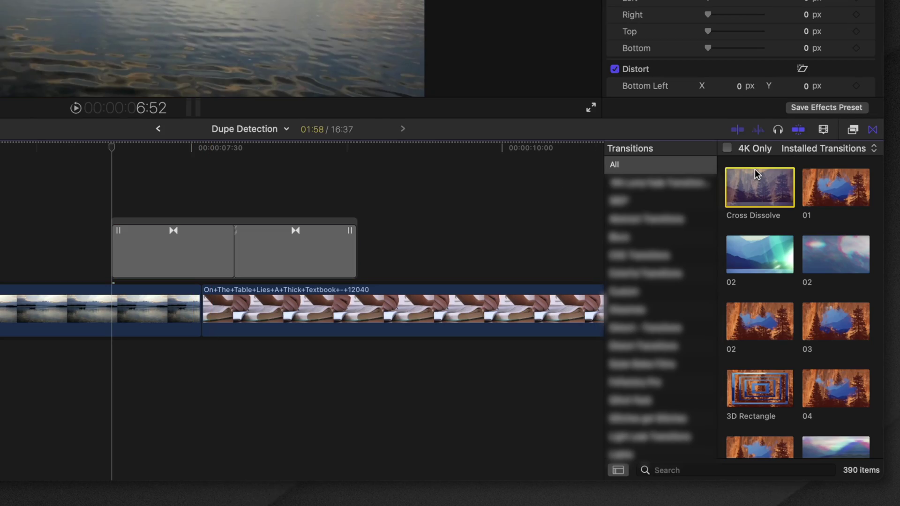
key(super+z)
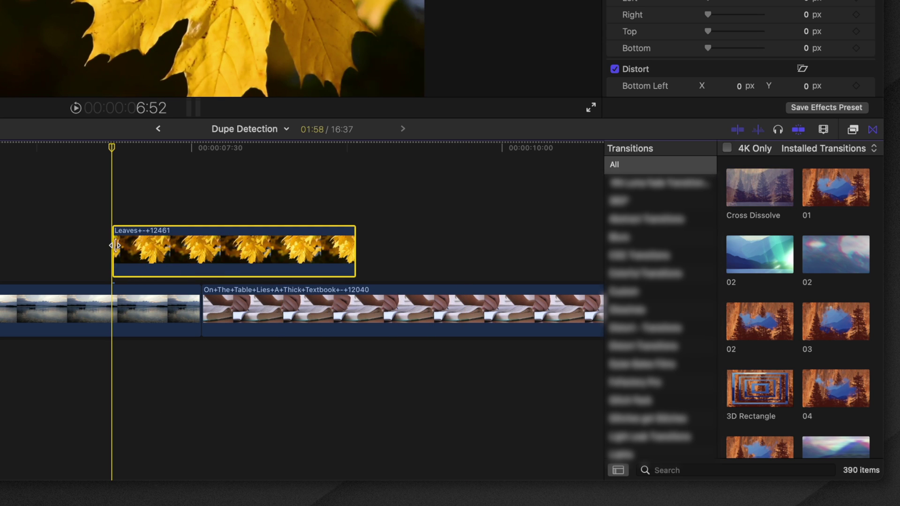
click(116, 244)
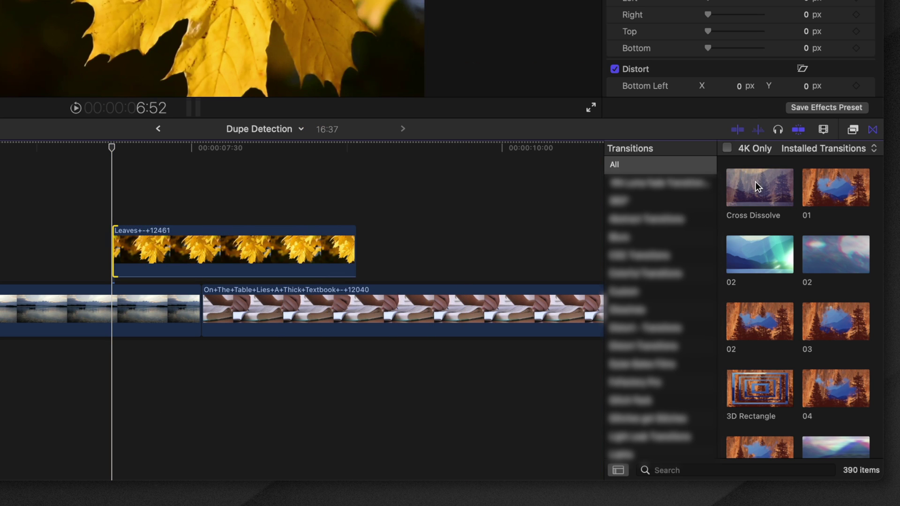